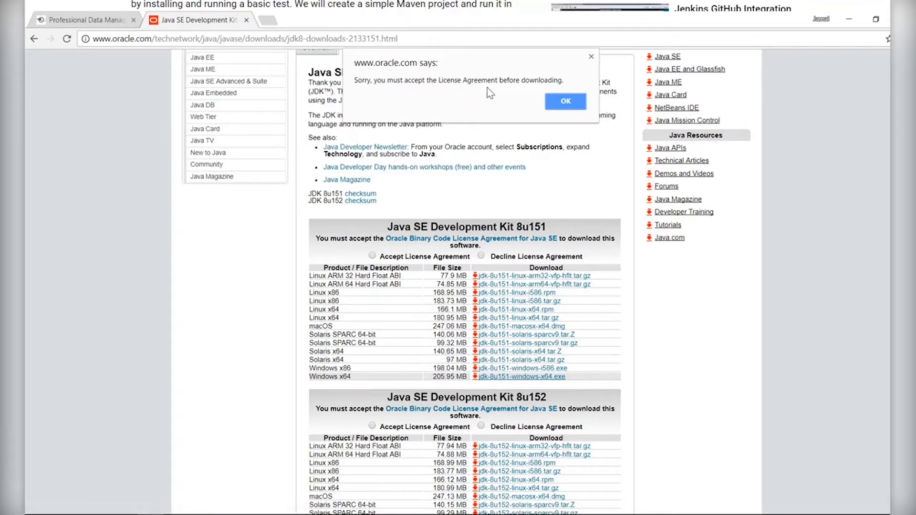
Step: Dismiss the licence alert, accept the Java SE Development Kit 8u151 licence agreement, and download jdk-8u151-windows-x64.exe
left_click(564, 105)
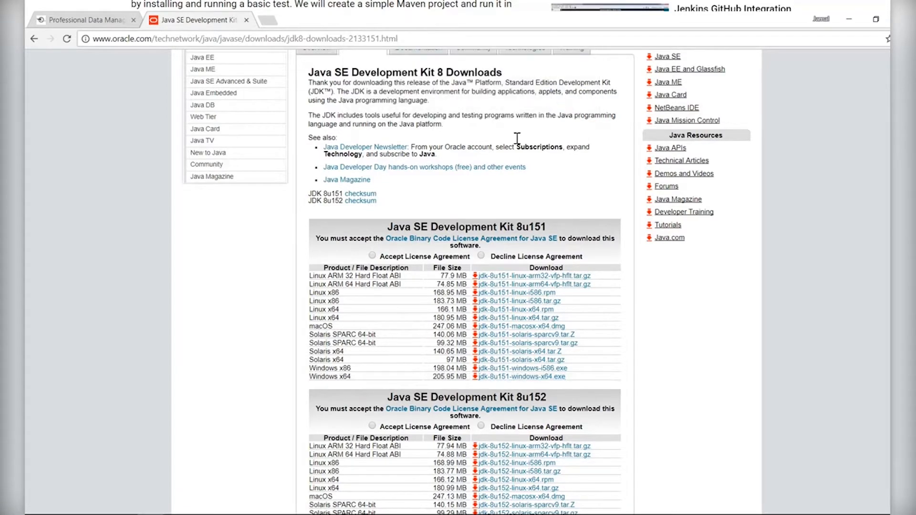
left_click(372, 256)
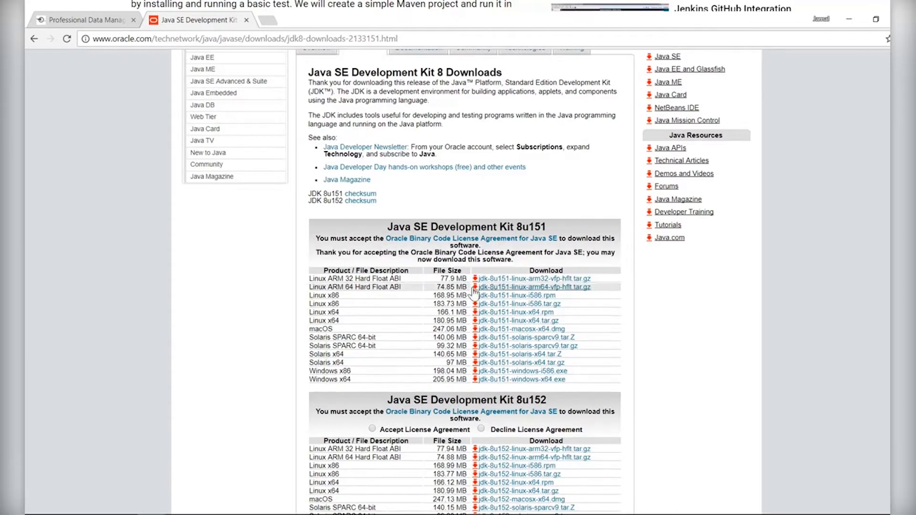
left_click(537, 380)
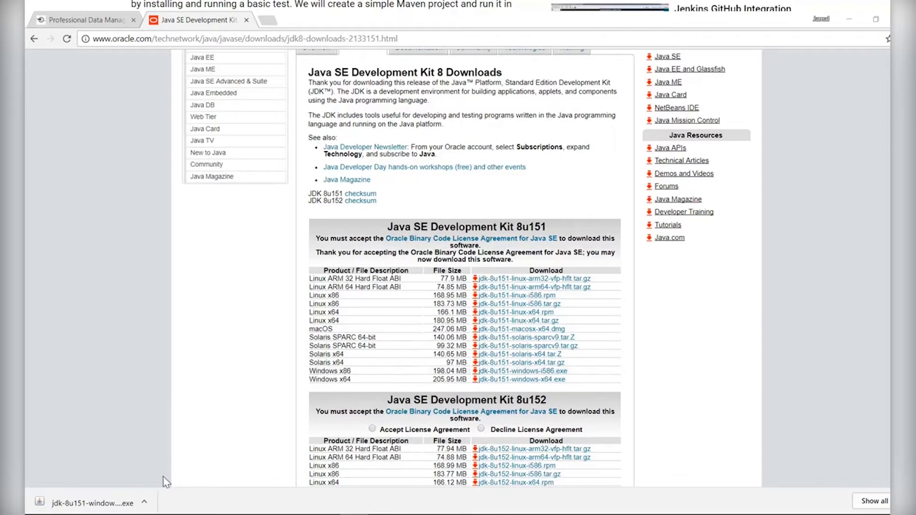
Step: Run the downloaded JDK 8u151 installer and install it with the default features and location
left_click(144, 503)
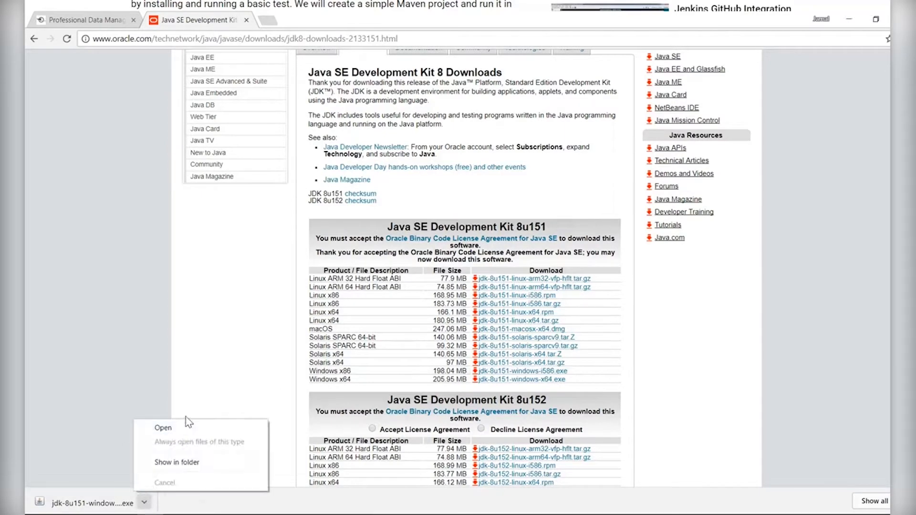
left_click(185, 428)
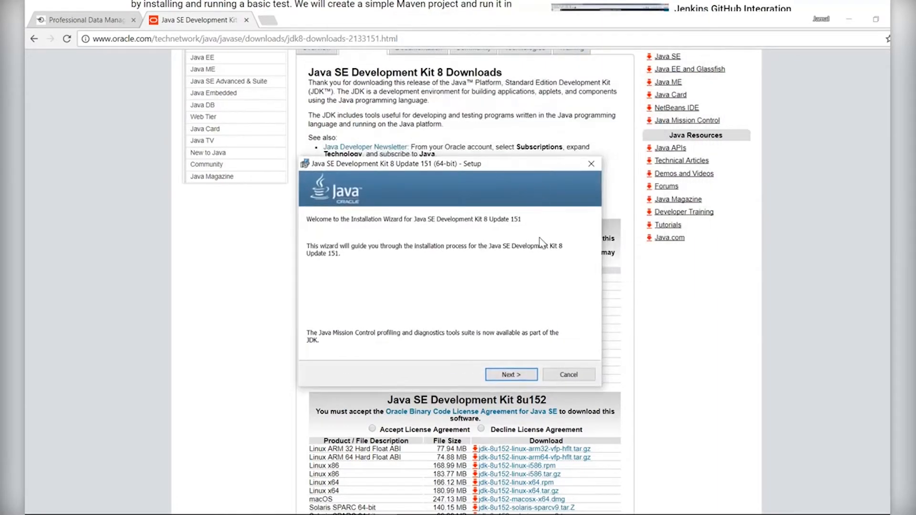
left_click(512, 375)
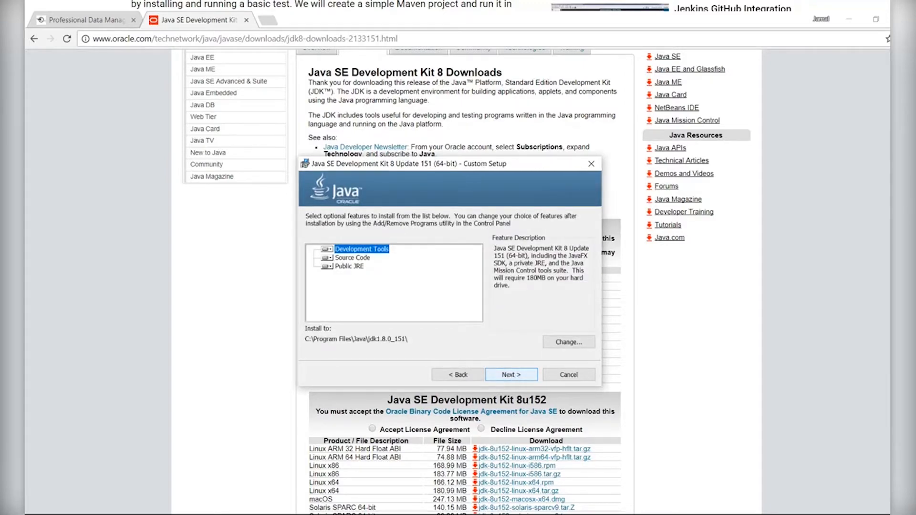
left_click(512, 374)
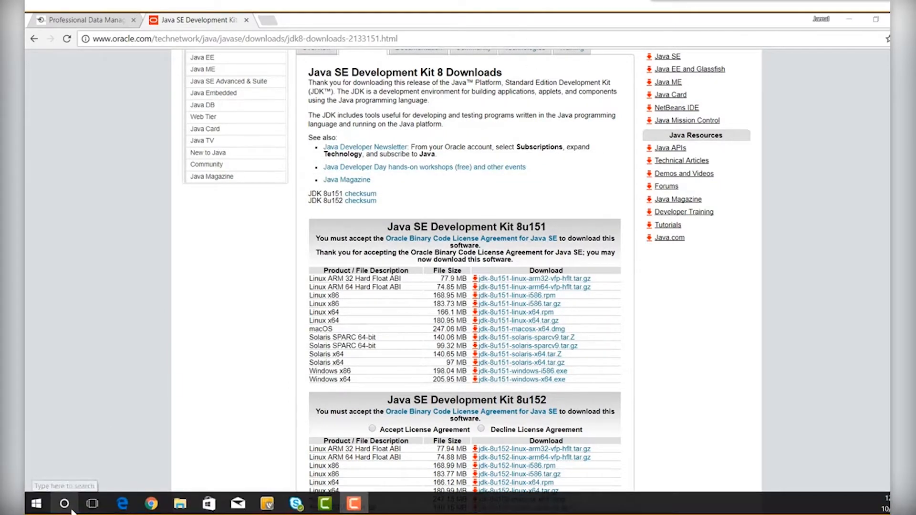
Step: Browse in File Explorer to the JDK installation folder C:\Program Files\Java\jdk1.8.0_151
left_click(71, 510)
type("thi")
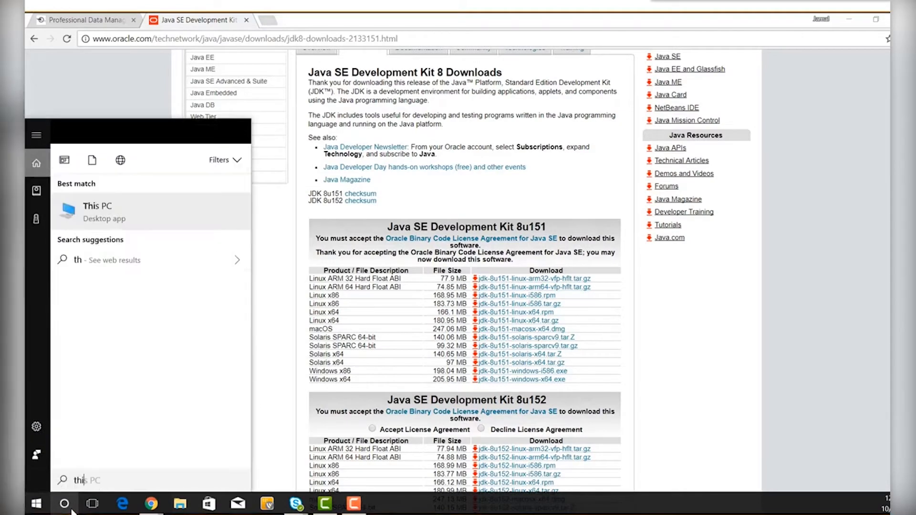
key("Return")
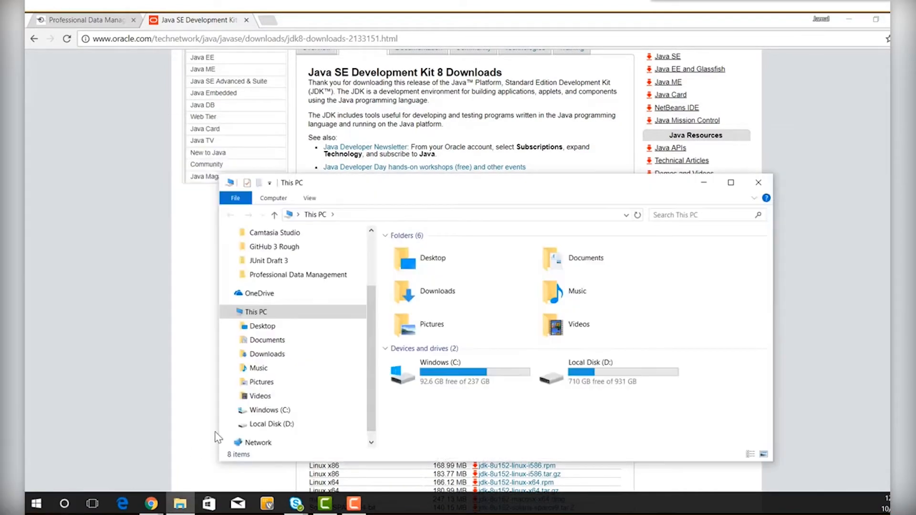
double_click(401, 378)
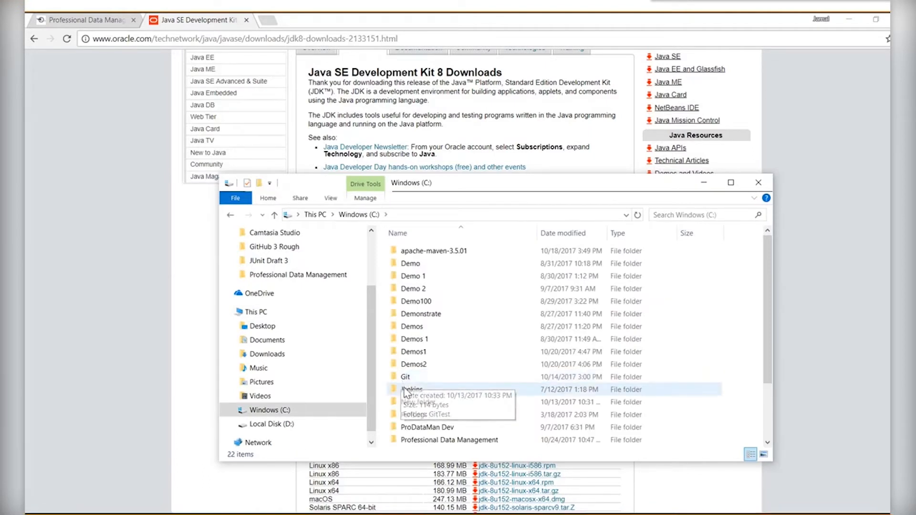
left_click(405, 391)
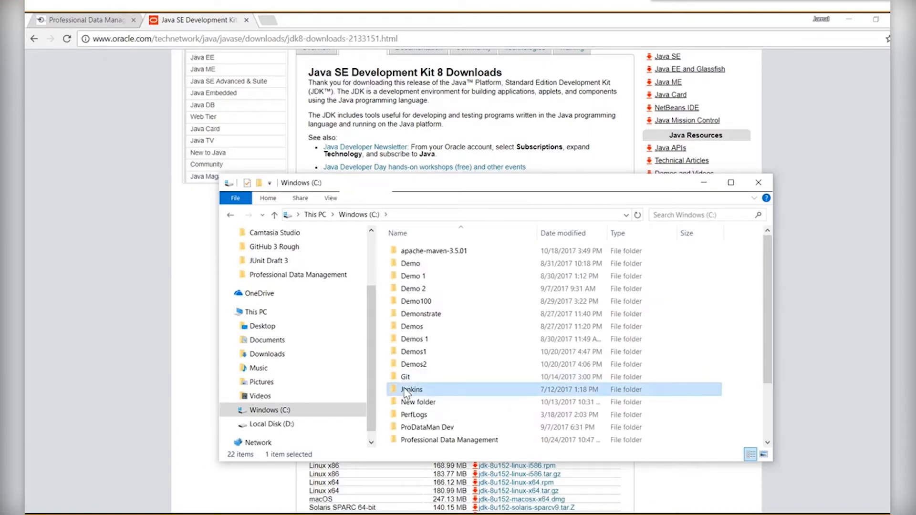
key("Down")
key("Down")
key("Down")
key("Down")
key("Down")
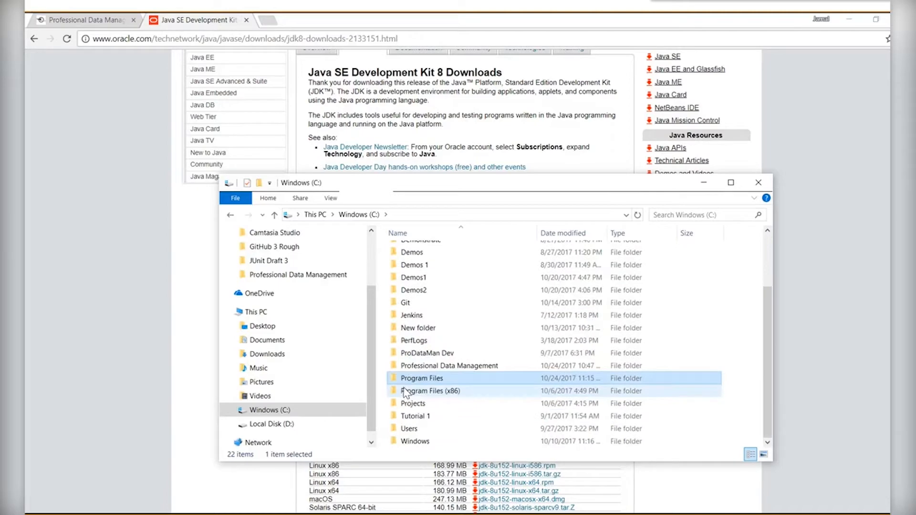
double_click(398, 379)
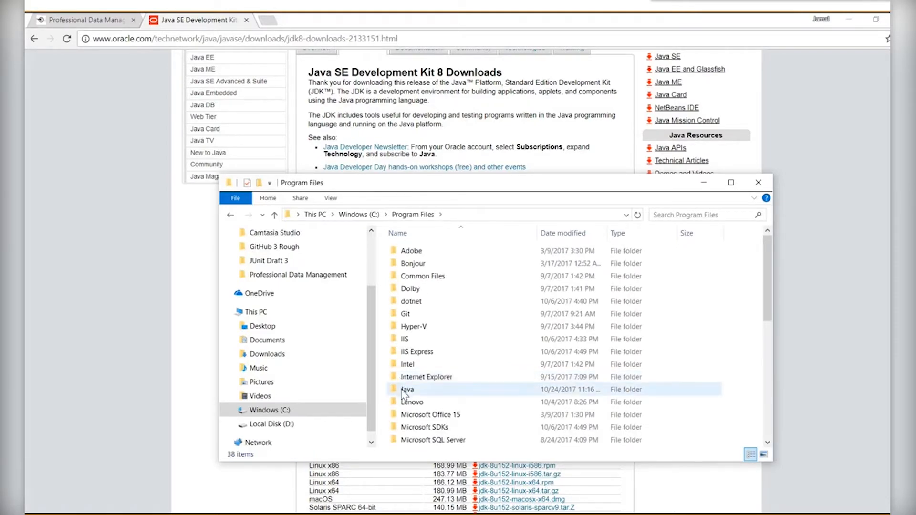
left_click(403, 390)
double_click(403, 391)
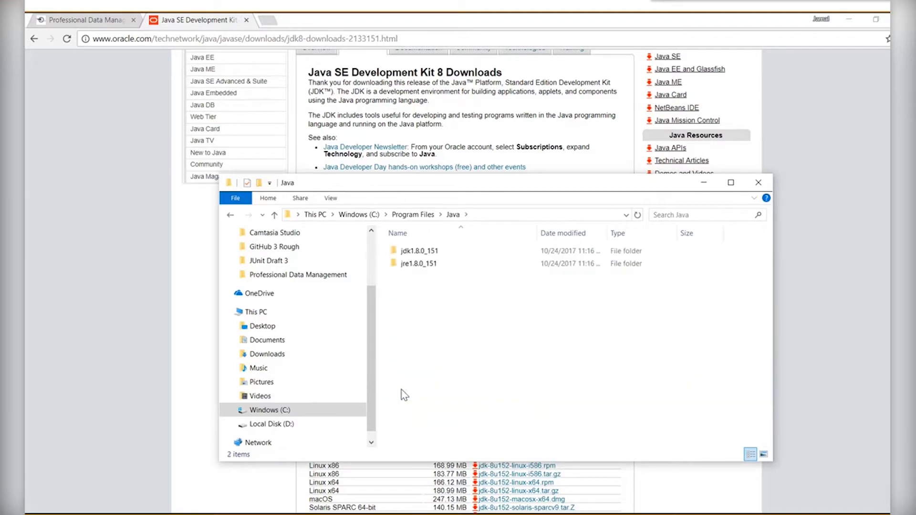
left_click(407, 253)
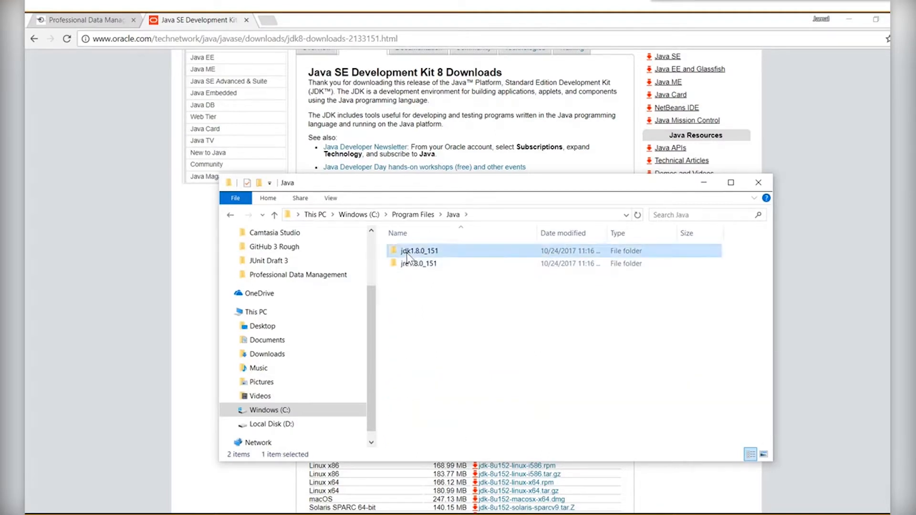
double_click(397, 253)
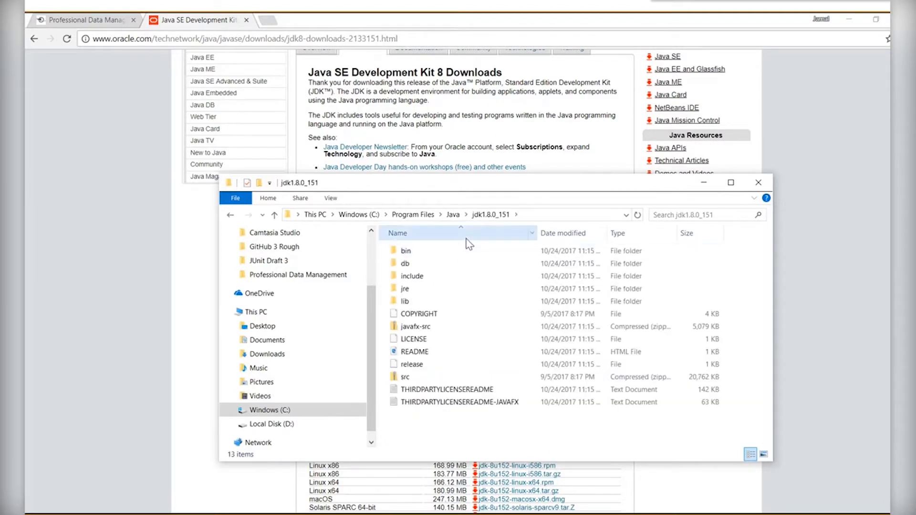
Step: Copy the full path of the jdk1.8.0_151 folder and close the File Explorer window
left_click(553, 216)
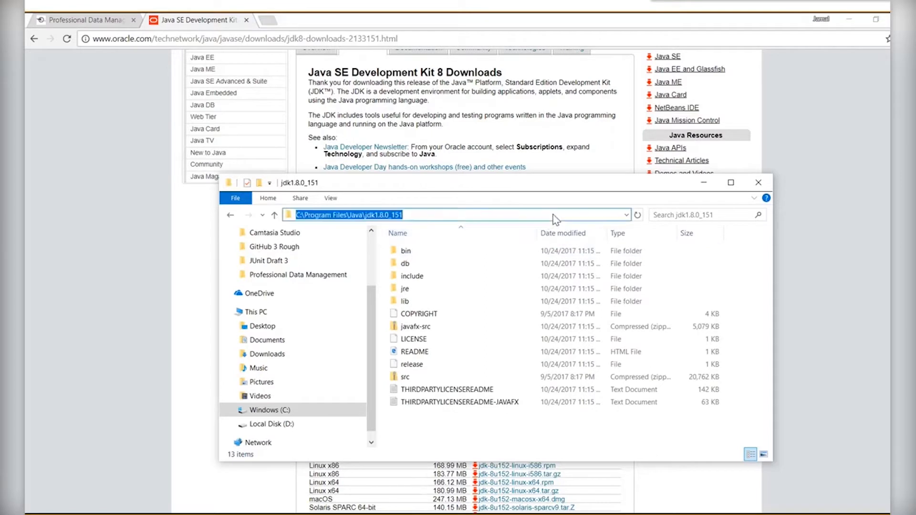
right_click(367, 219)
left_click(397, 252)
left_click(758, 183)
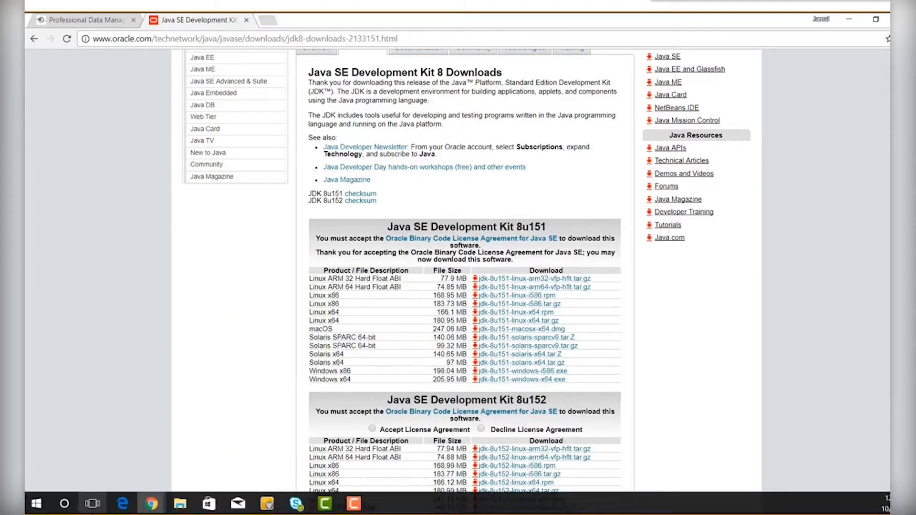
Step: Open the Environment Variables dialog from the advanced system settings in Control Panel
left_click(65, 505)
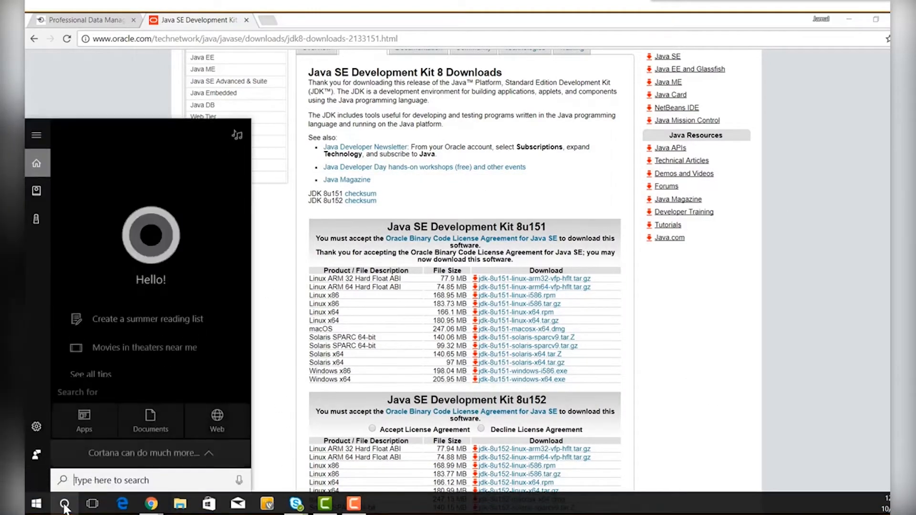
type("co")
key("Return")
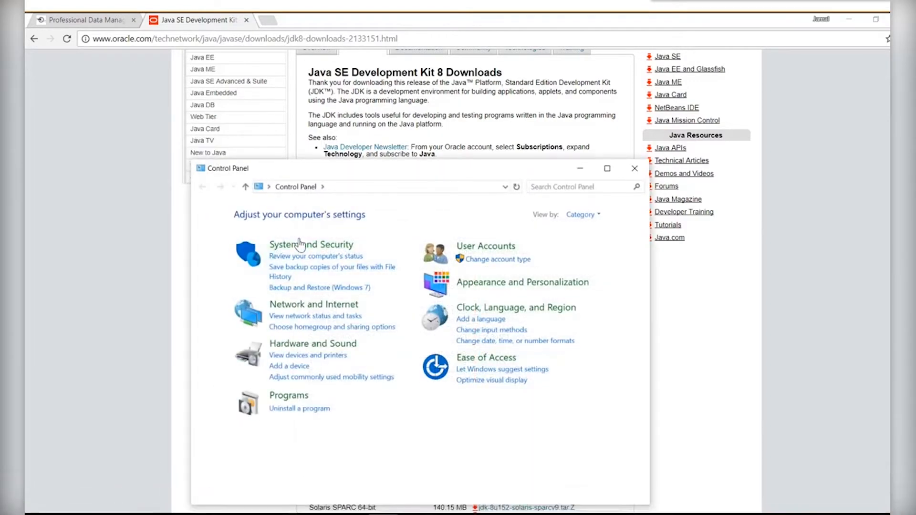
left_click(282, 247)
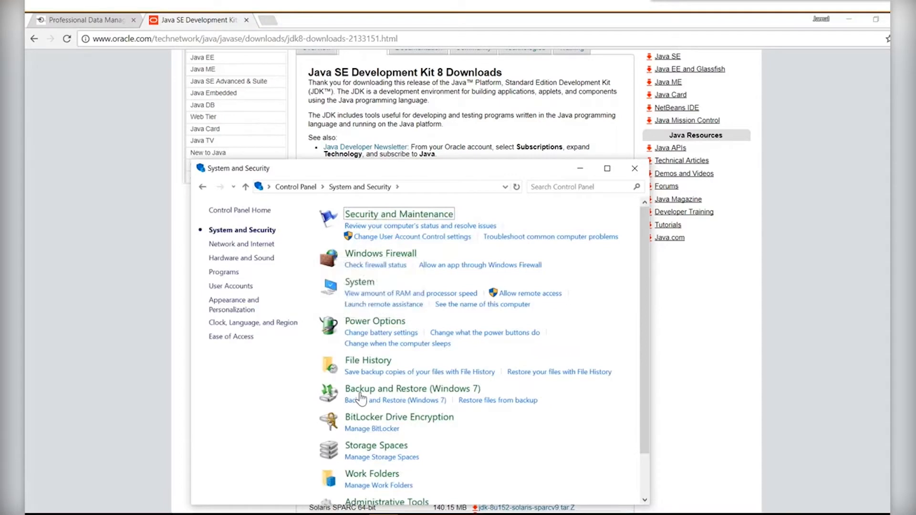
left_click(360, 285)
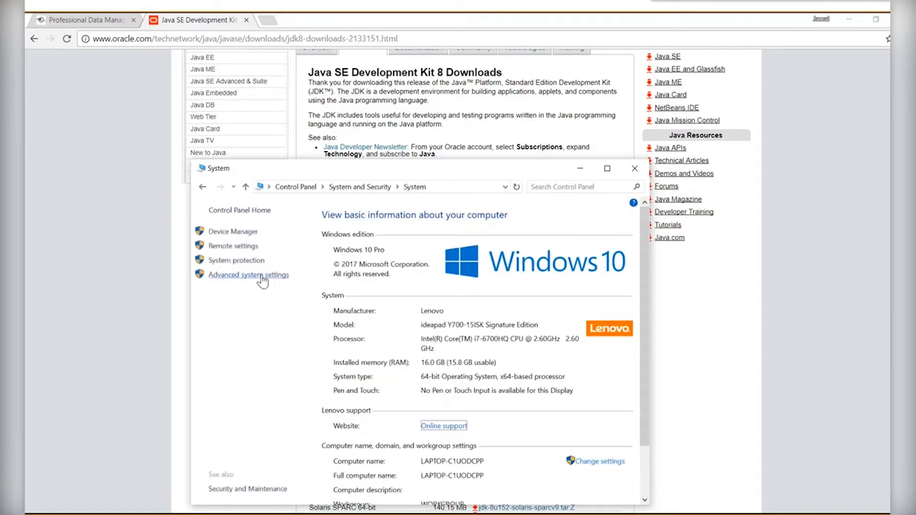
left_click(262, 280)
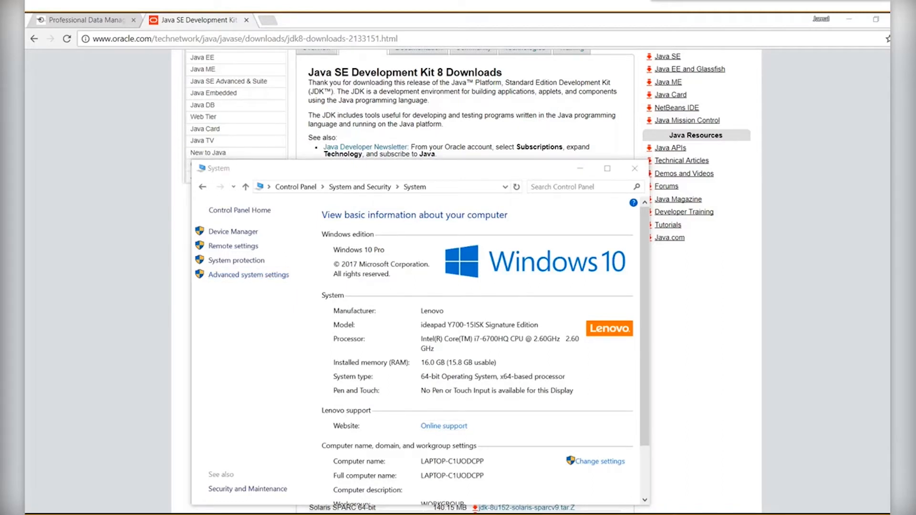
left_click_drag(329, 0, 422, 140)
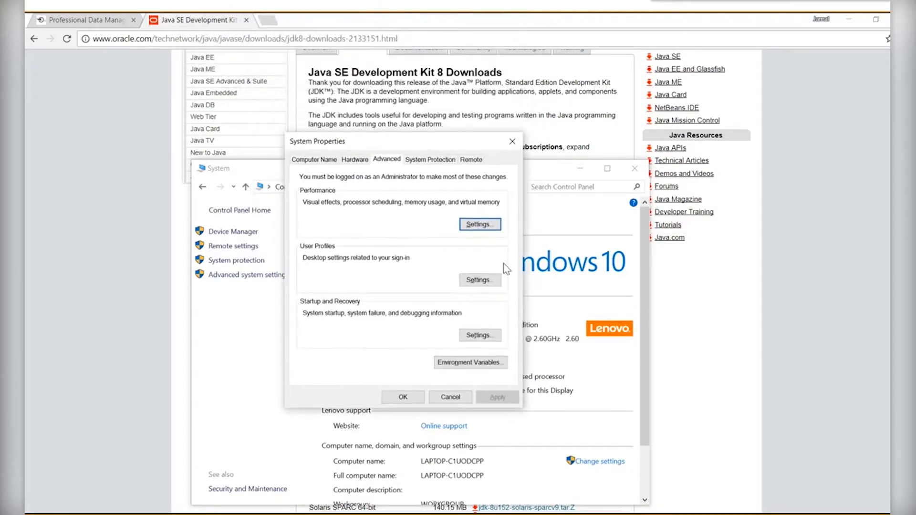
left_click(469, 365)
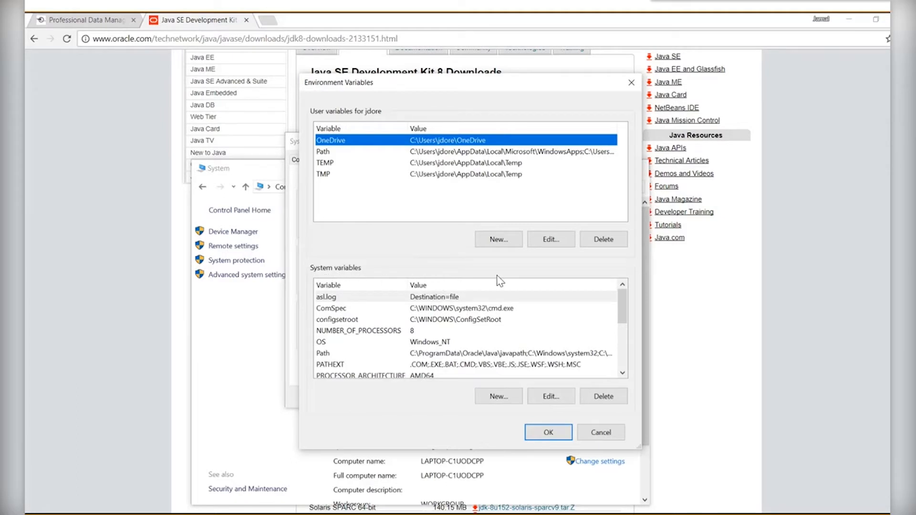
Step: Create a system variable named JAVA_HOME with the copied path C:\Program Files\Java\jdk1.8.0_151 as its value
left_click(498, 396)
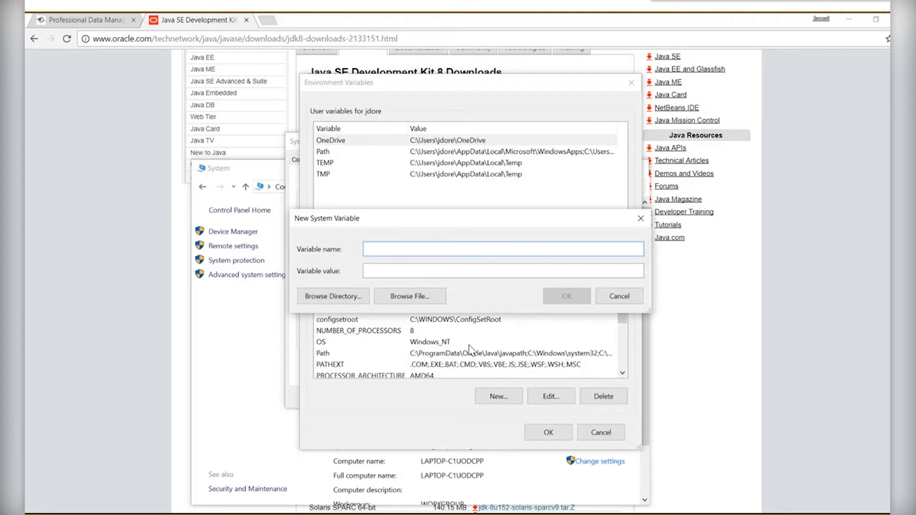
type("JAVA_HOME")
left_click(463, 272)
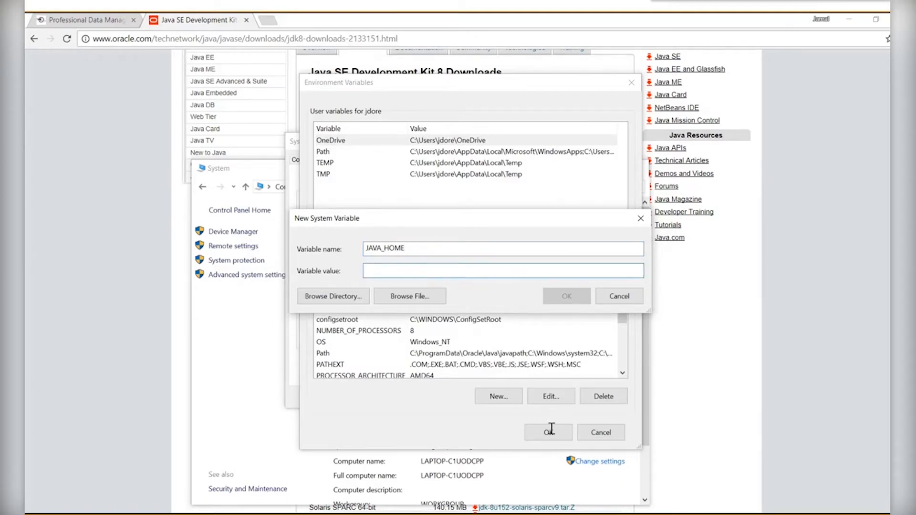
key("ctrl+v")
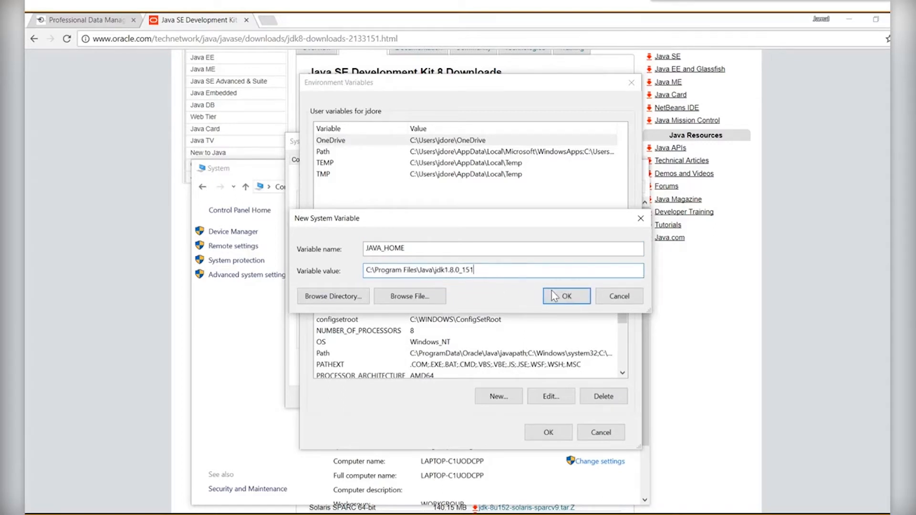
key("Return")
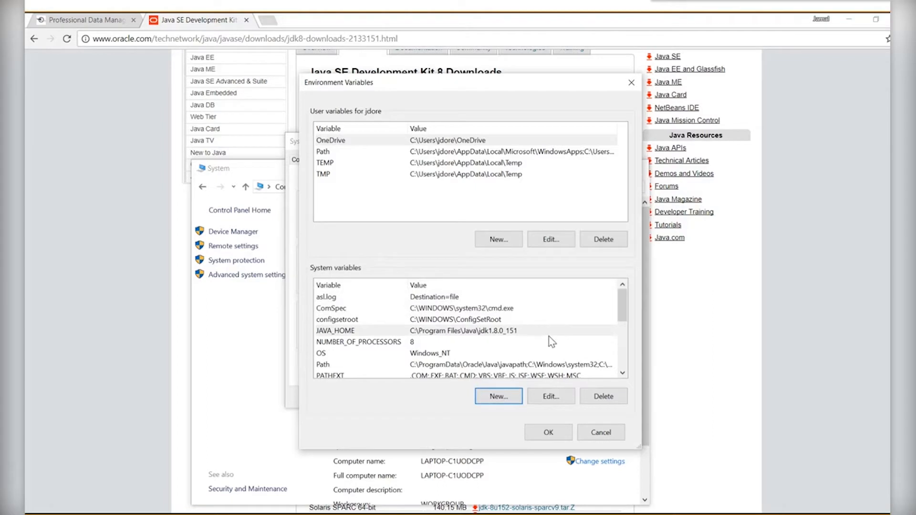
Step: Add the entry %JAVA_HOME%\bin to the system Path variable and confirm the edit
left_click(487, 365)
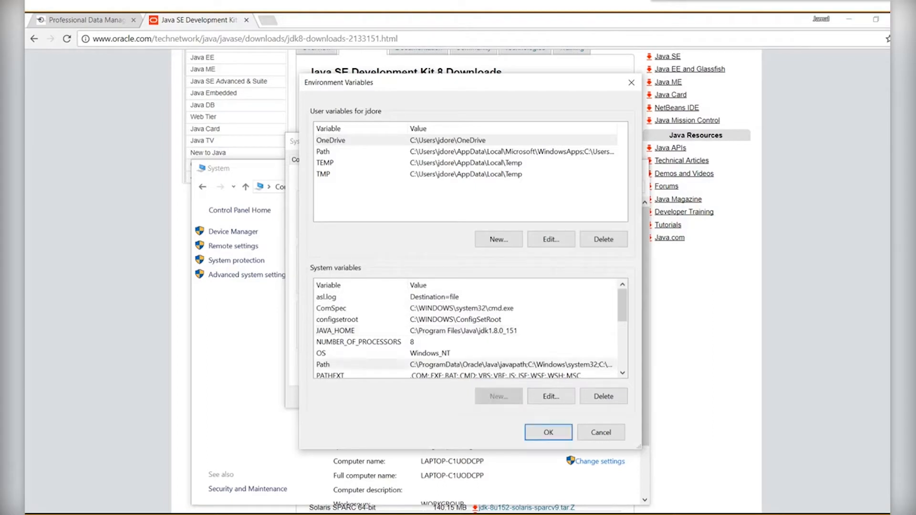
left_click(553, 400)
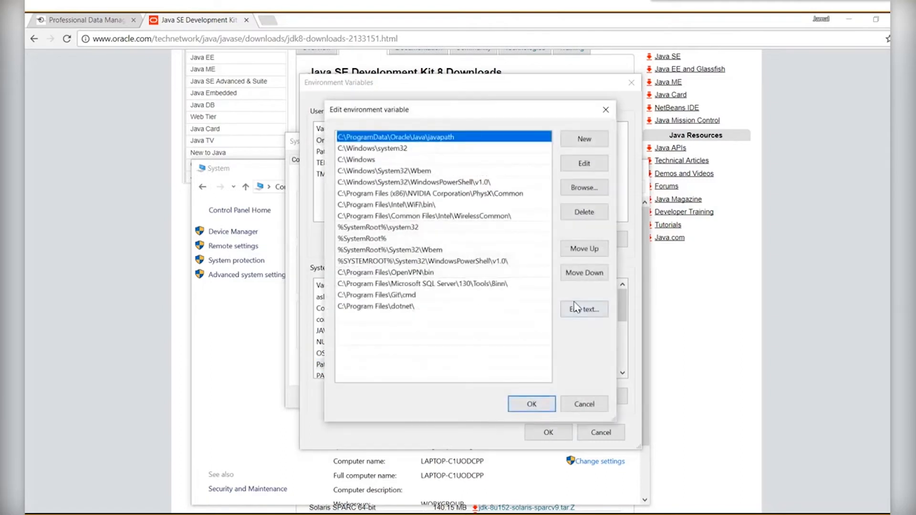
left_click(585, 141)
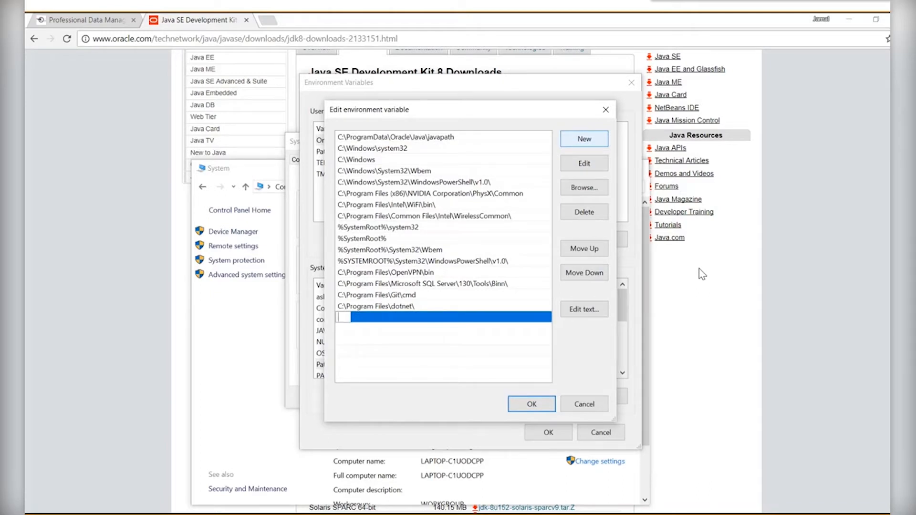
type("%JAVA_HOME")
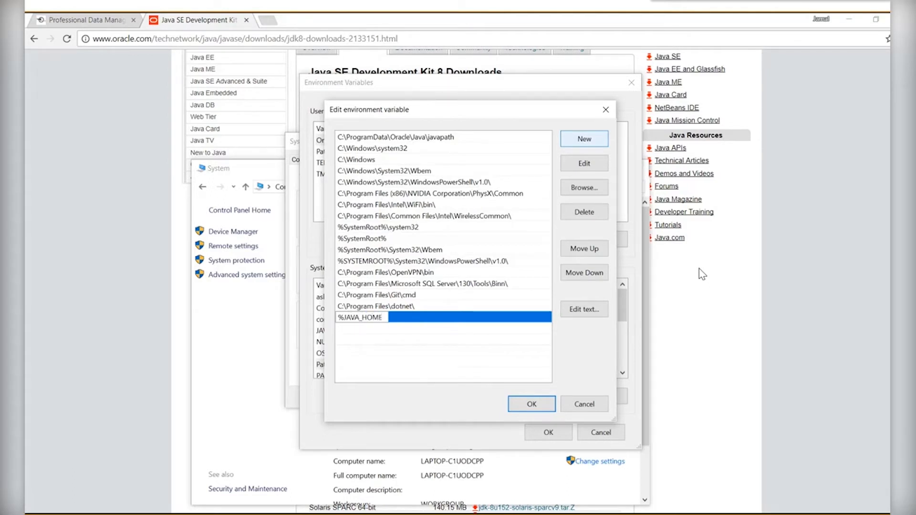
type("%\\bin")
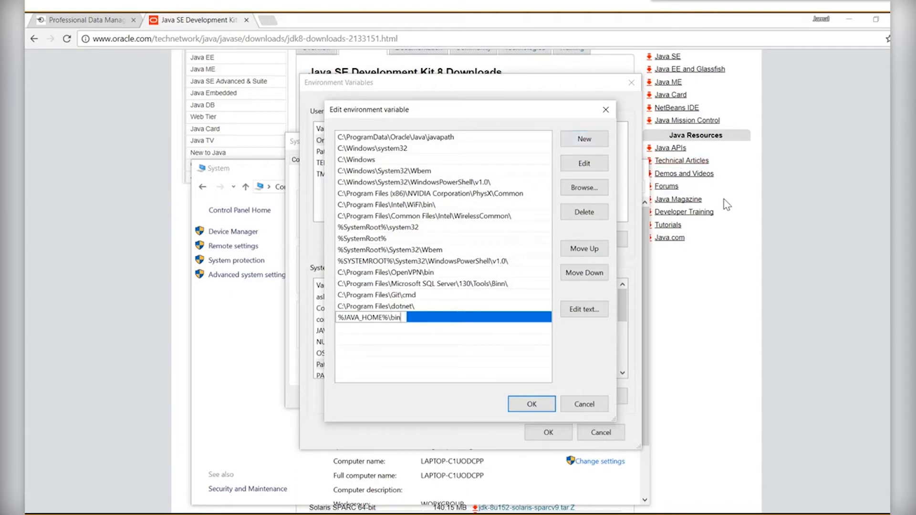
left_click(546, 406)
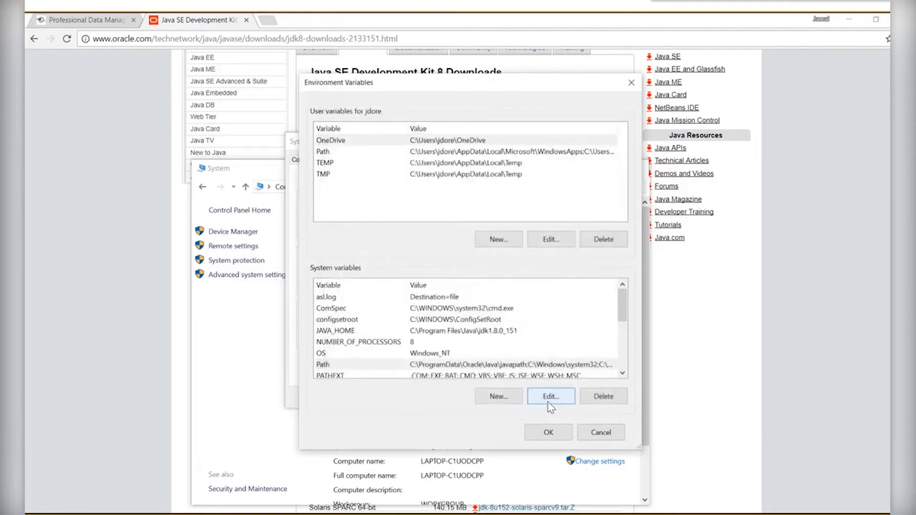
Step: Confirm the environment variable changes and close the Environment Variables and System Properties dialogs
left_click(554, 433)
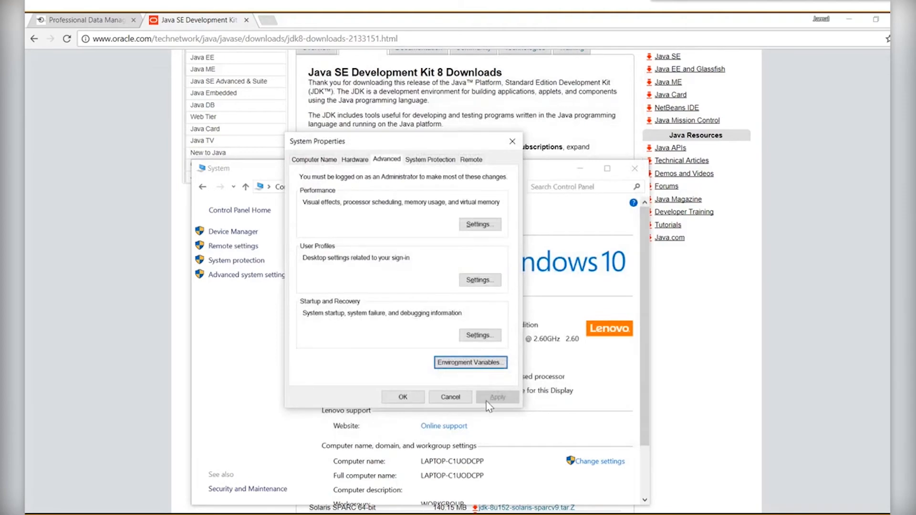
left_click(406, 398)
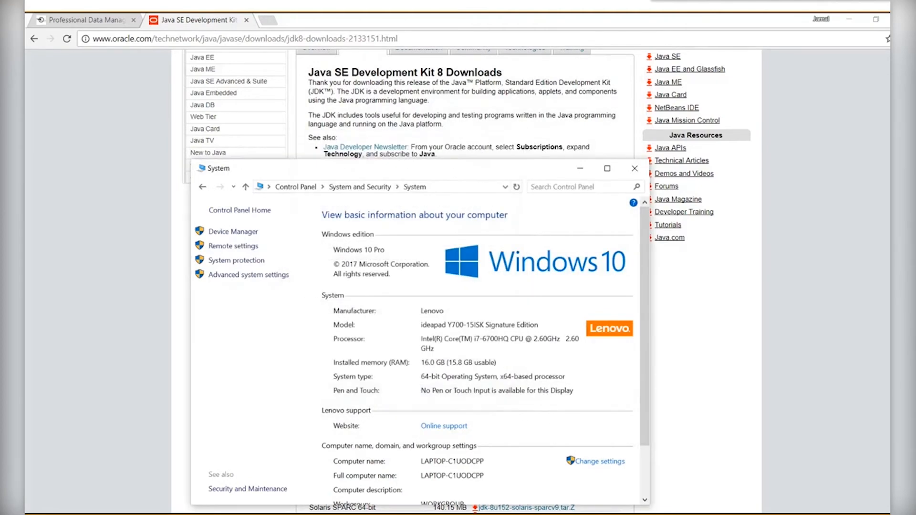
Step: Open Command Prompt, move its window fully into view, and check the installed Java version with Java -version
mouse_move(105, 511)
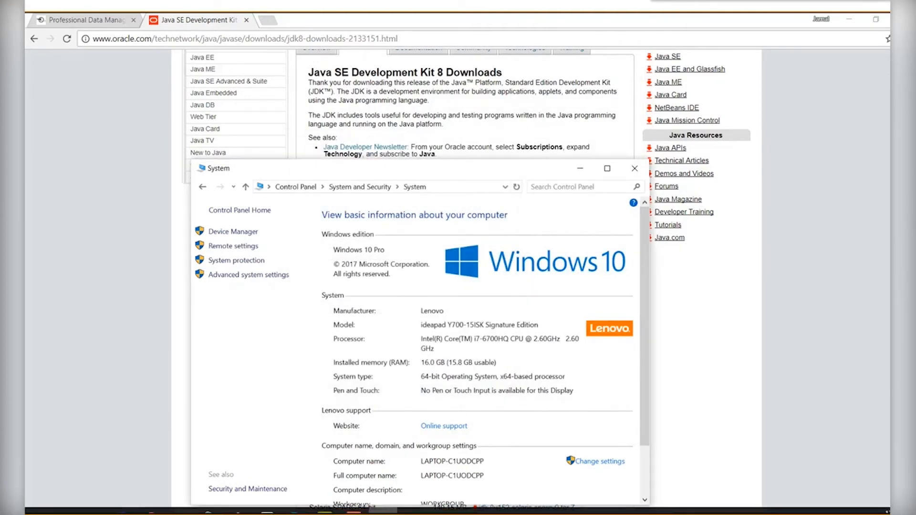
left_click(70, 509)
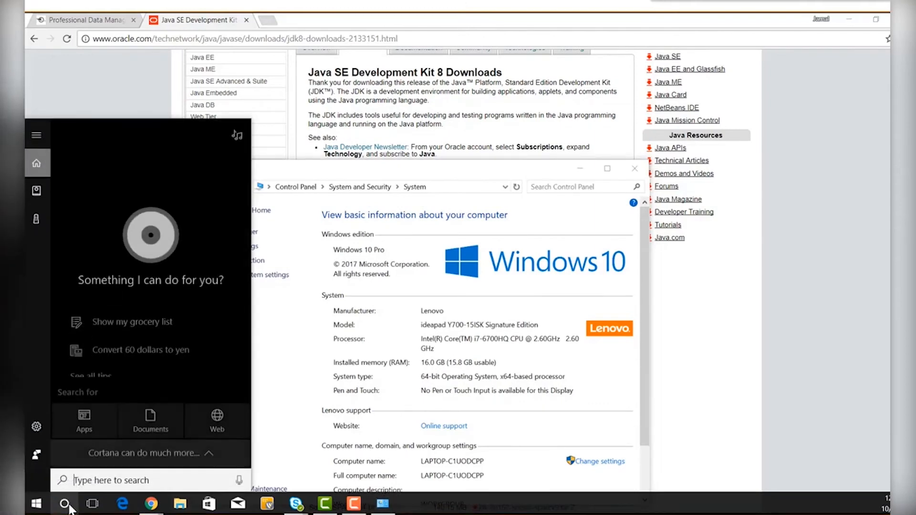
type("cmd")
key("Return")
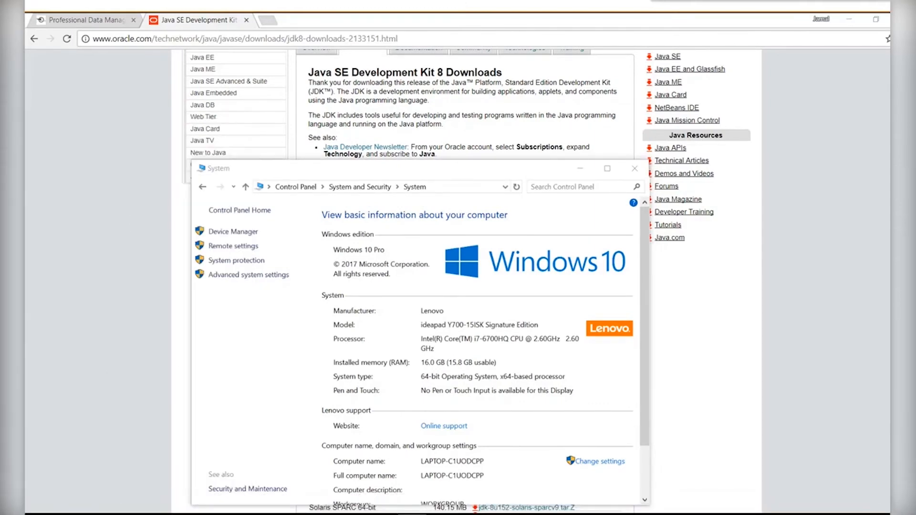
left_click_drag(563, 1, 447, 119)
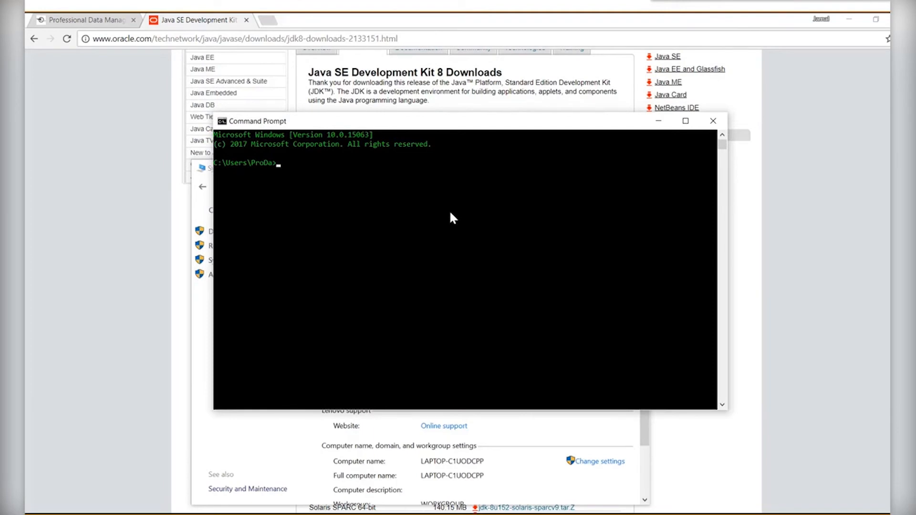
type("Java -version")
key("Return")
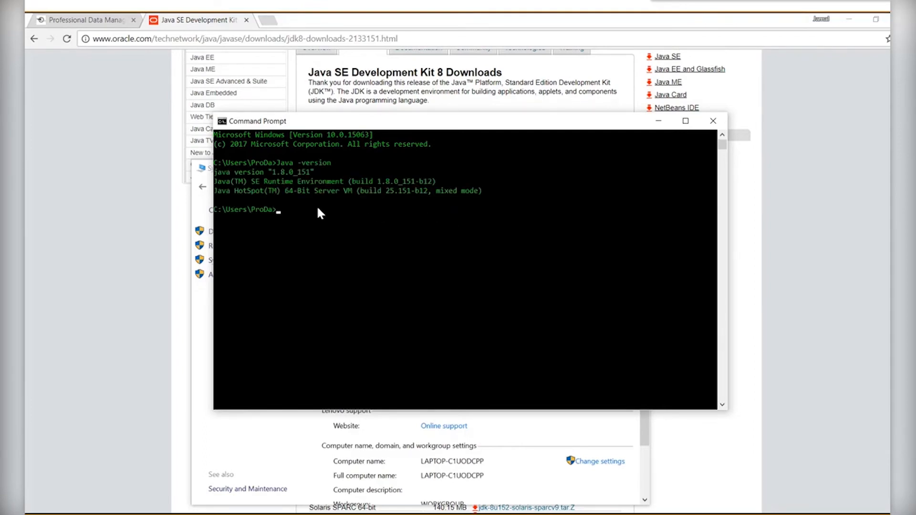